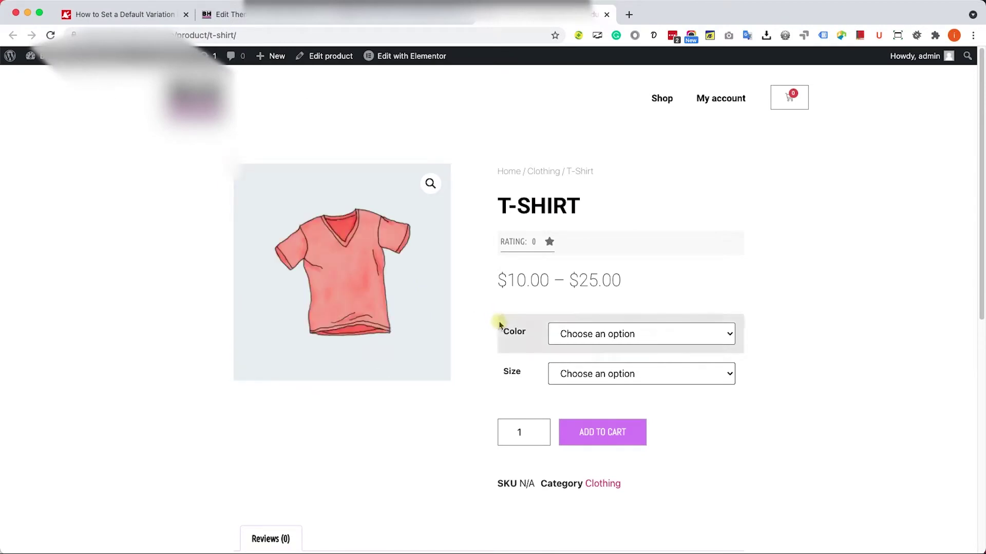
# Check the T-Shirt page's Color and Size dropdowns, which have no option preselected.
pyautogui.click(652, 342)
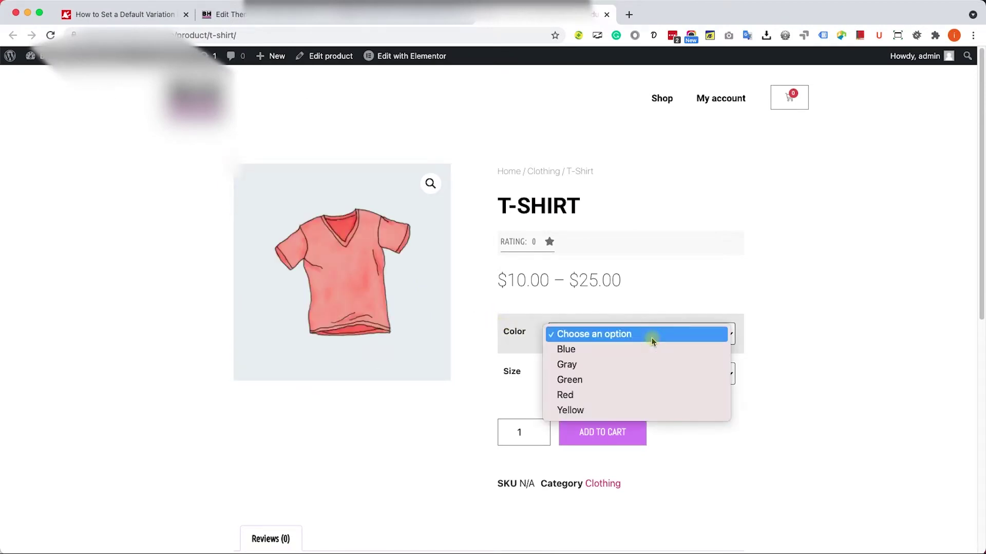
pyautogui.click(809, 347)
pyautogui.click(706, 370)
pyautogui.click(800, 356)
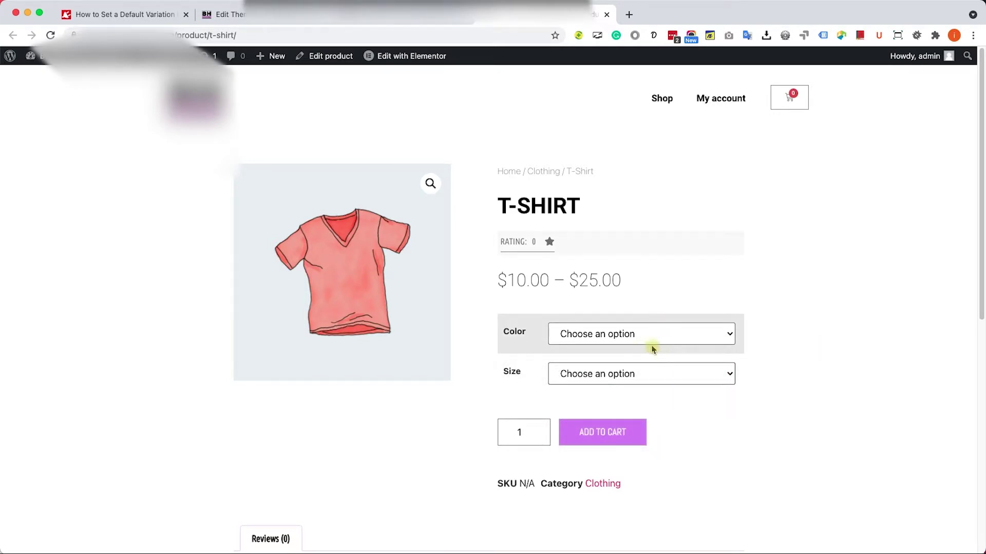
# Open the T-Shirt's Variations settings and confirm no default Color is set.
pyautogui.click(329, 56)
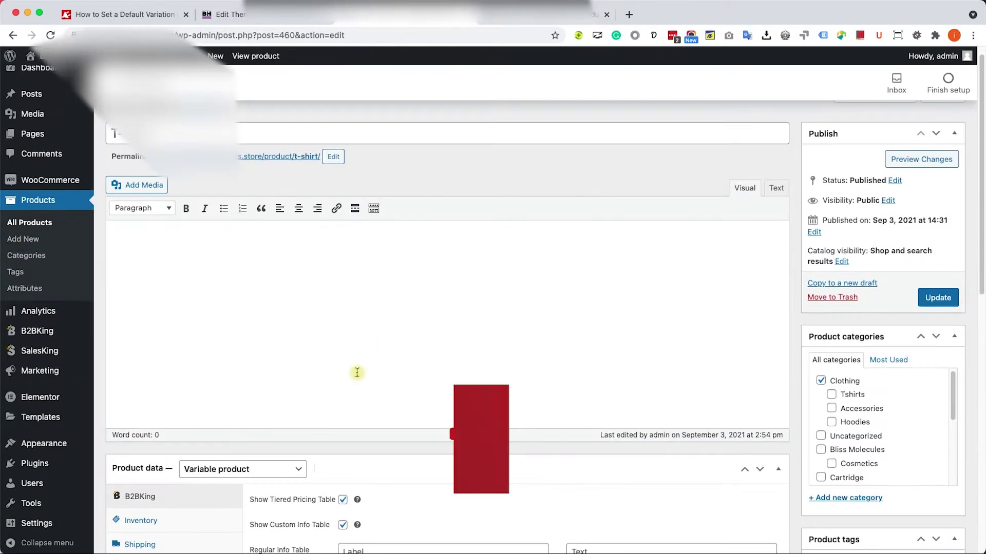
pyautogui.scroll(-5, 356, 371)
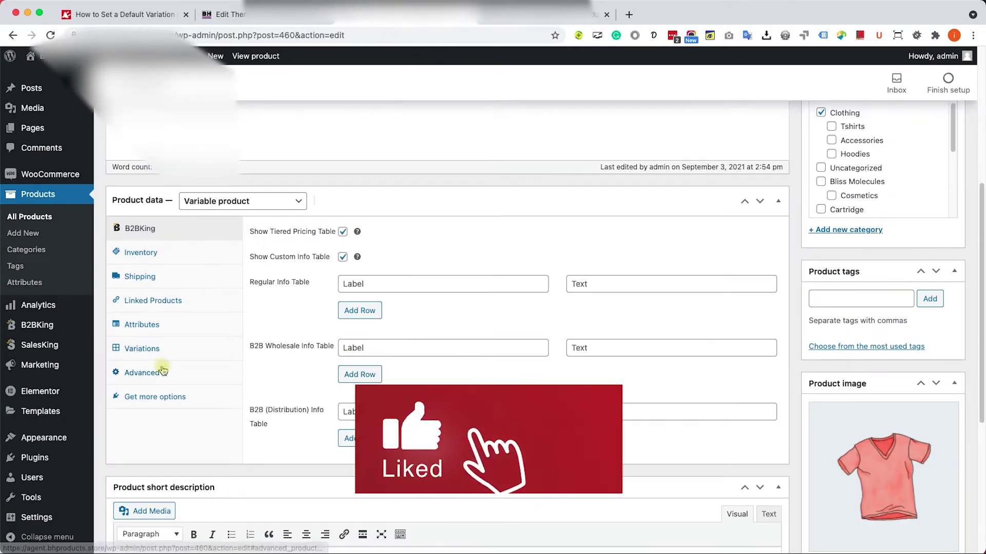
pyautogui.click(142, 352)
pyautogui.click(390, 233)
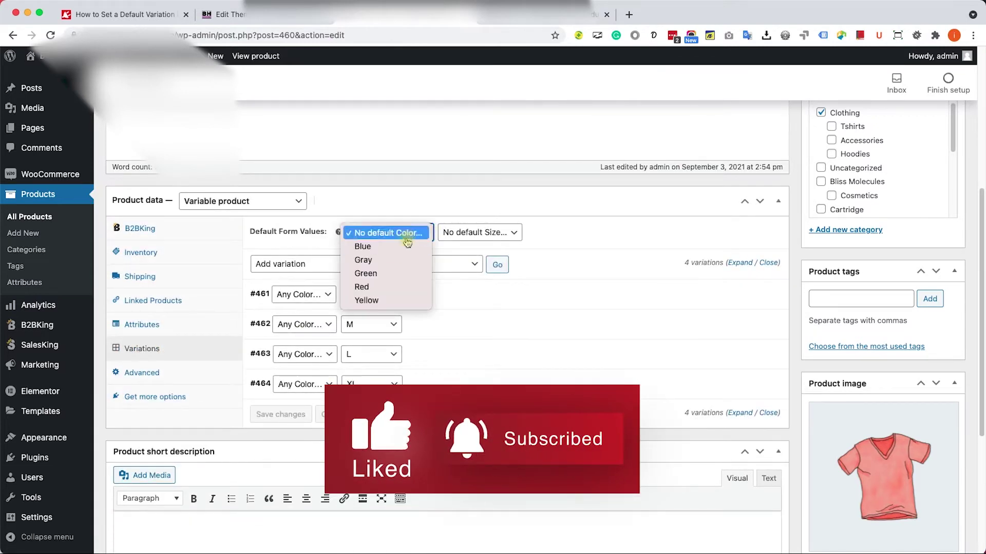
pyautogui.click(527, 215)
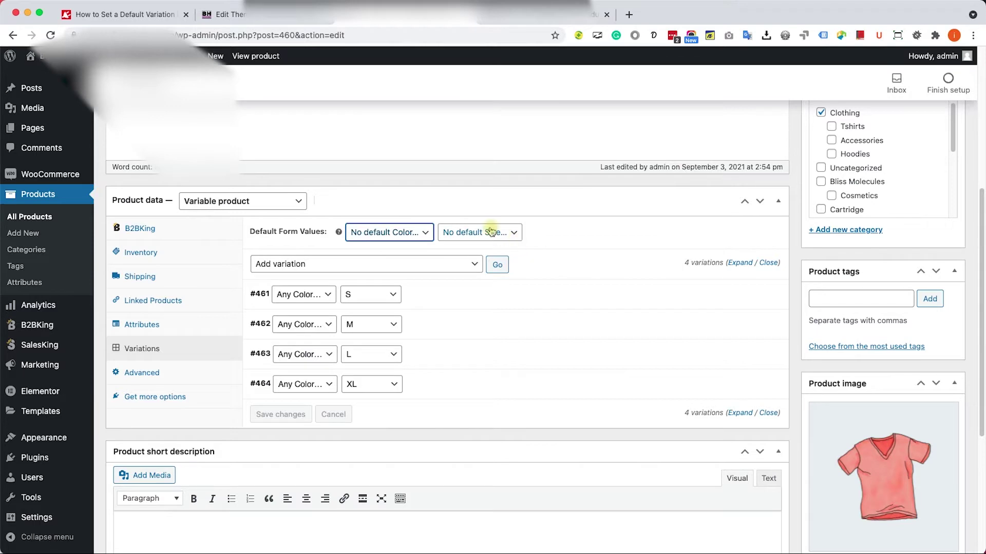
pyautogui.scroll(1, 483, 228)
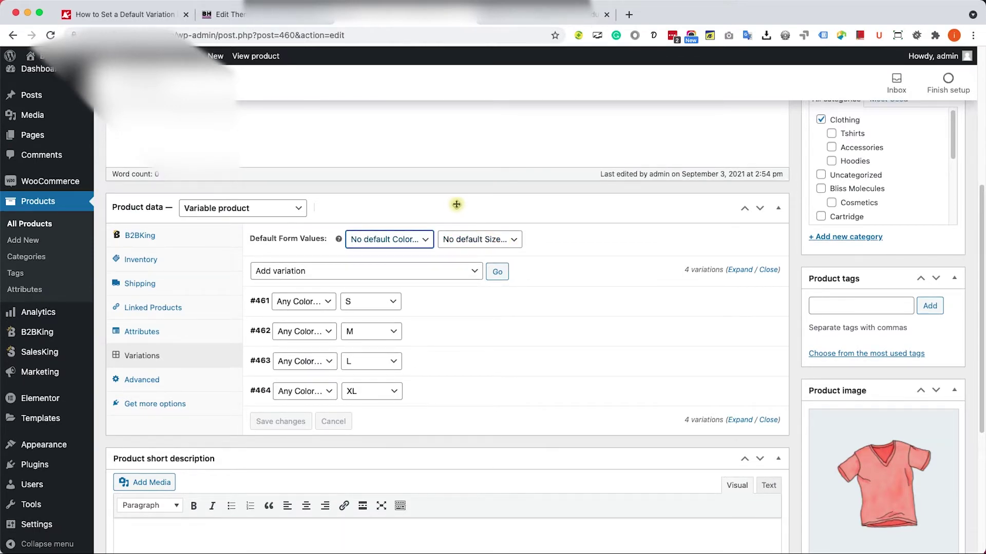
# Copy the default-variation PHP snippet from the PluginsForWP tutorial article.
pyautogui.click(126, 15)
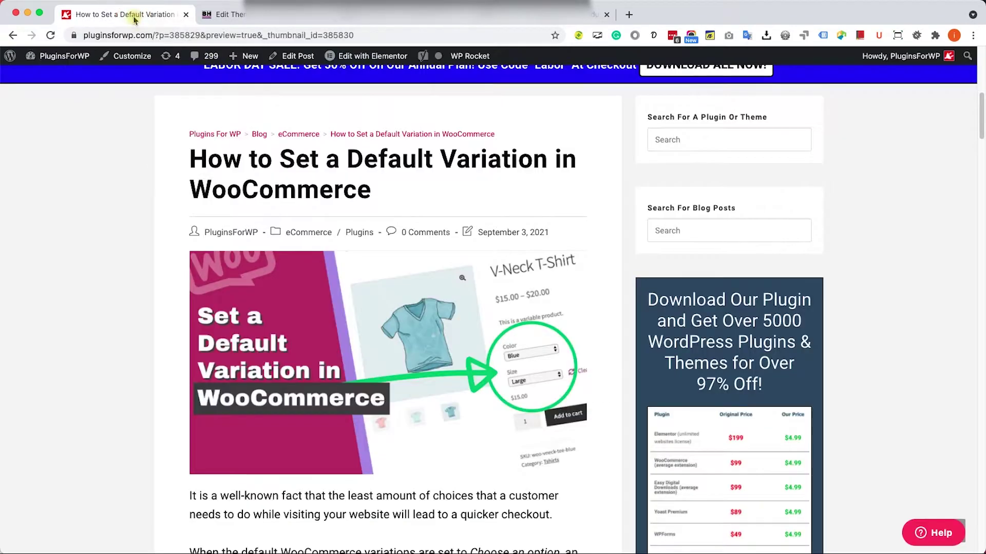
pyautogui.scroll(-1, 377, 368)
pyautogui.scroll(-4, 377, 368)
pyautogui.scroll(-5, 380, 371)
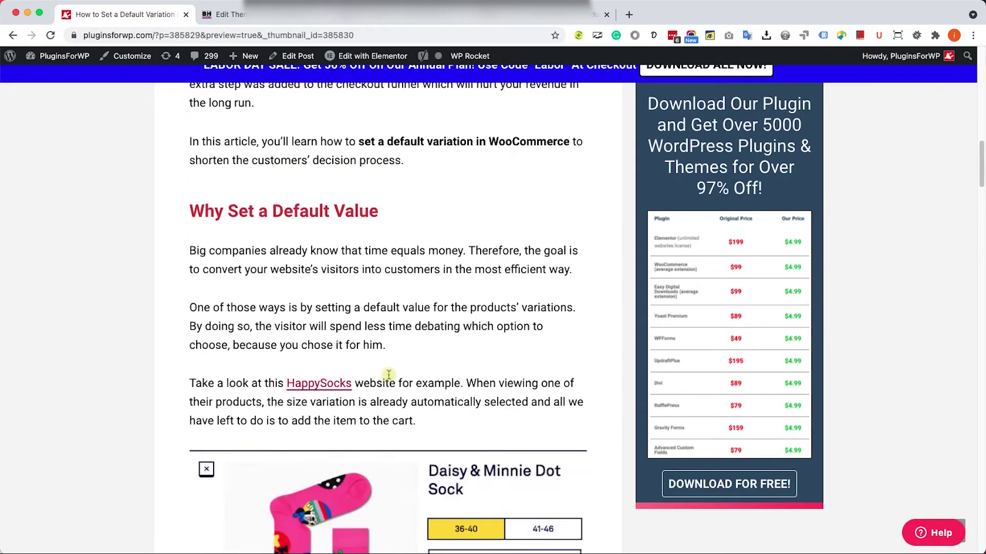
pyautogui.scroll(-5, 382, 374)
pyautogui.scroll(-5, 386, 377)
pyautogui.scroll(-5, 387, 377)
pyautogui.scroll(-4, 380, 372)
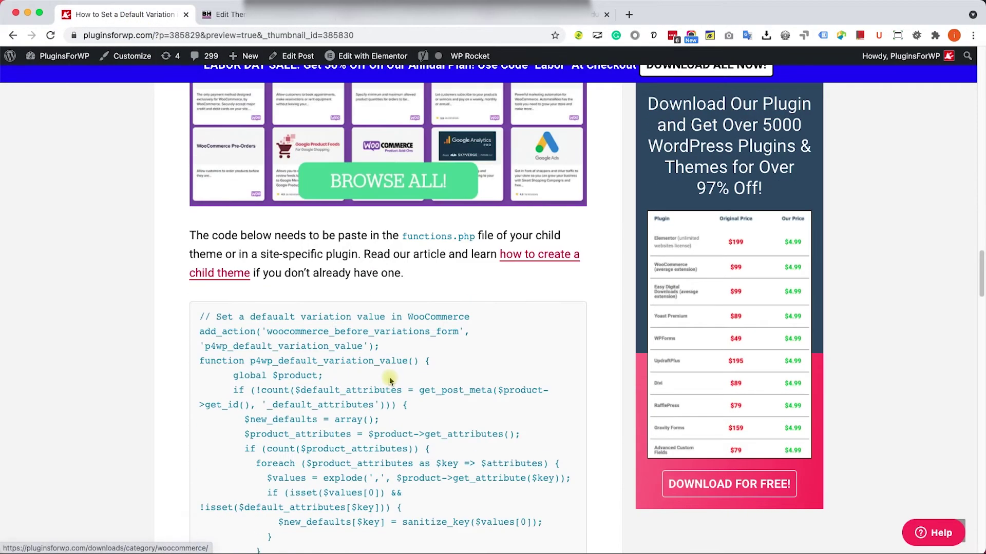
pyautogui.scroll(-4, 375, 369)
pyautogui.scroll(-1, 369, 373)
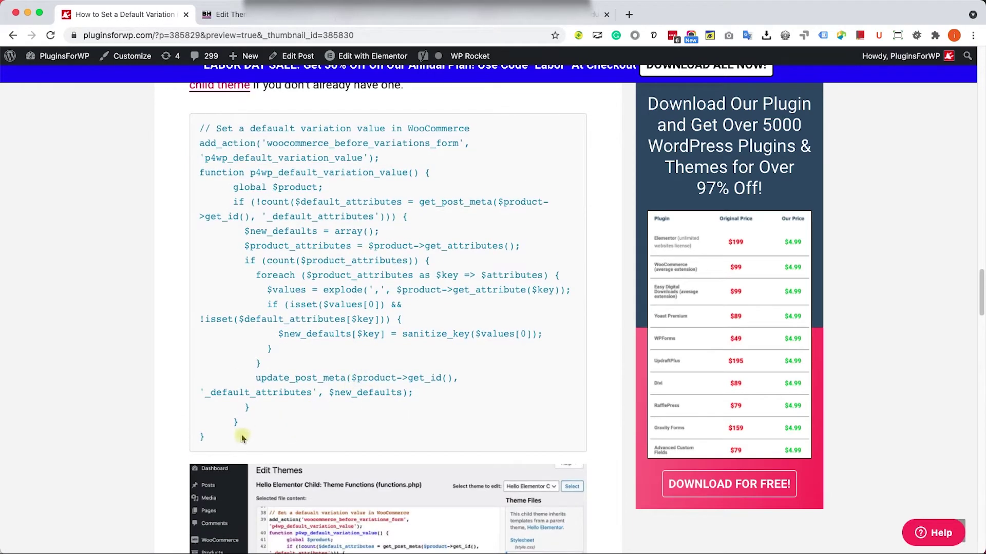
pyautogui.moveTo(241, 437)
pyautogui.mouseDown()
pyautogui.moveTo(172, 143)
pyautogui.moveTo(179, 126)
pyautogui.mouseUp()
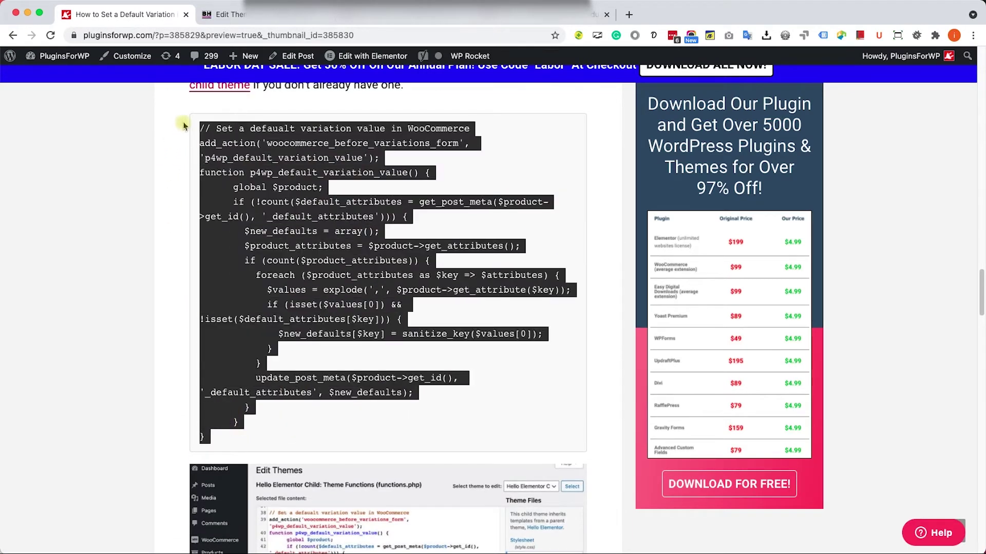
pyautogui.rightClick(256, 164)
pyautogui.click(283, 191)
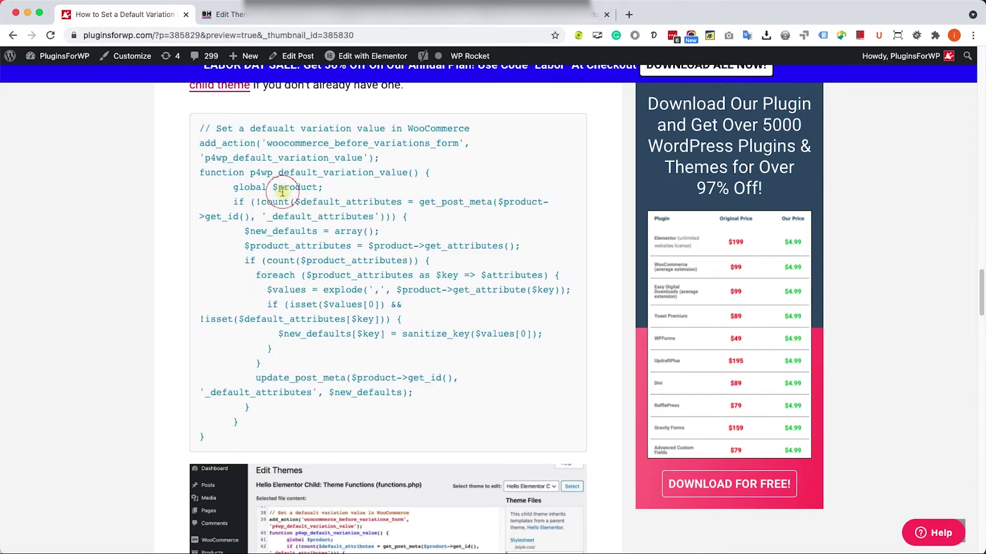
# Paste the snippet at line 38 of Hello Elementor Child's functions.php and update the file.
pyautogui.click(277, 14)
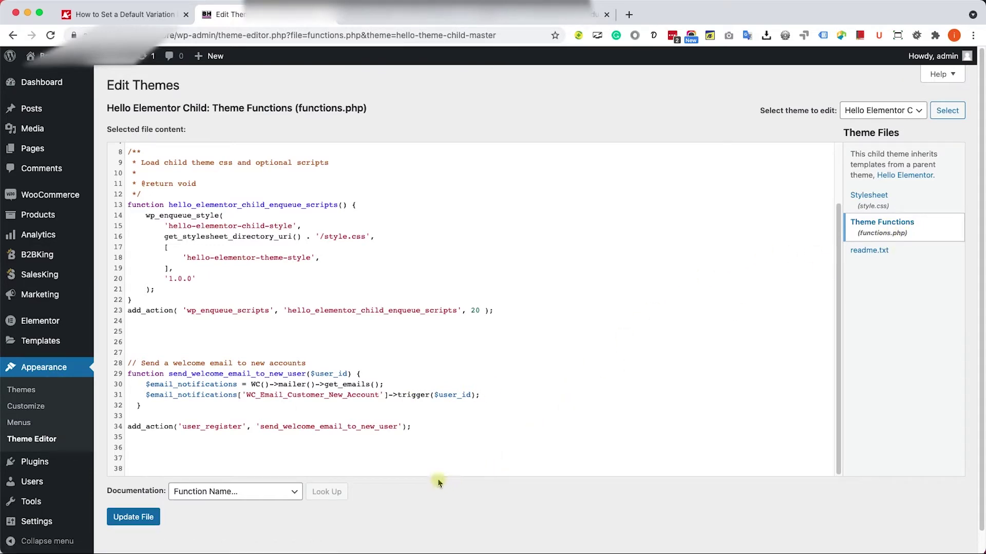
pyautogui.click(417, 468)
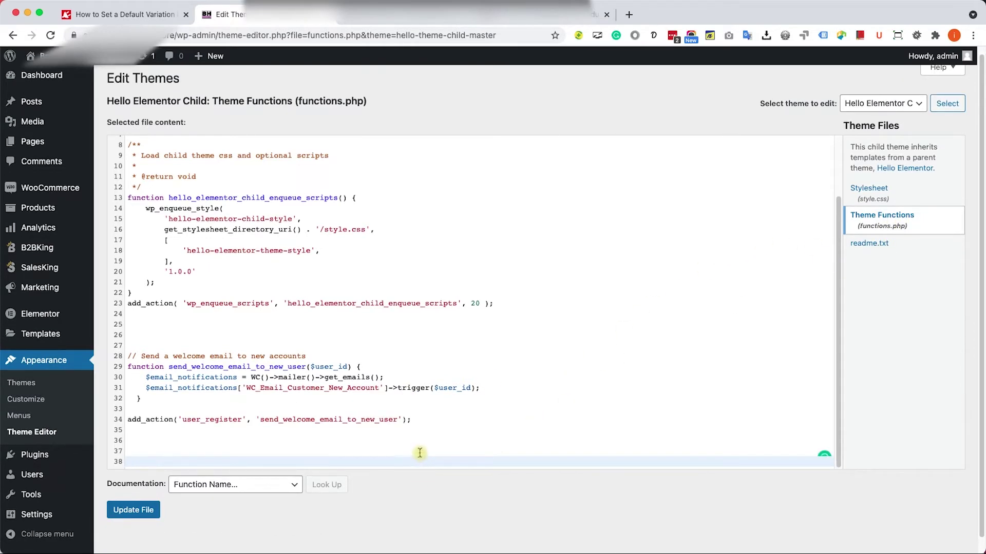
pyautogui.hotkey('ctrl', 'v')
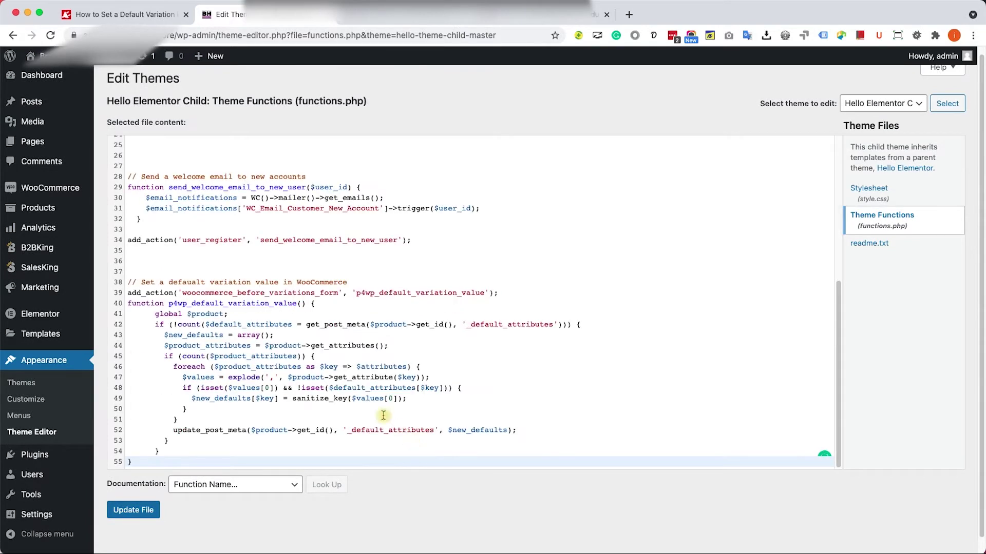
pyautogui.click(143, 509)
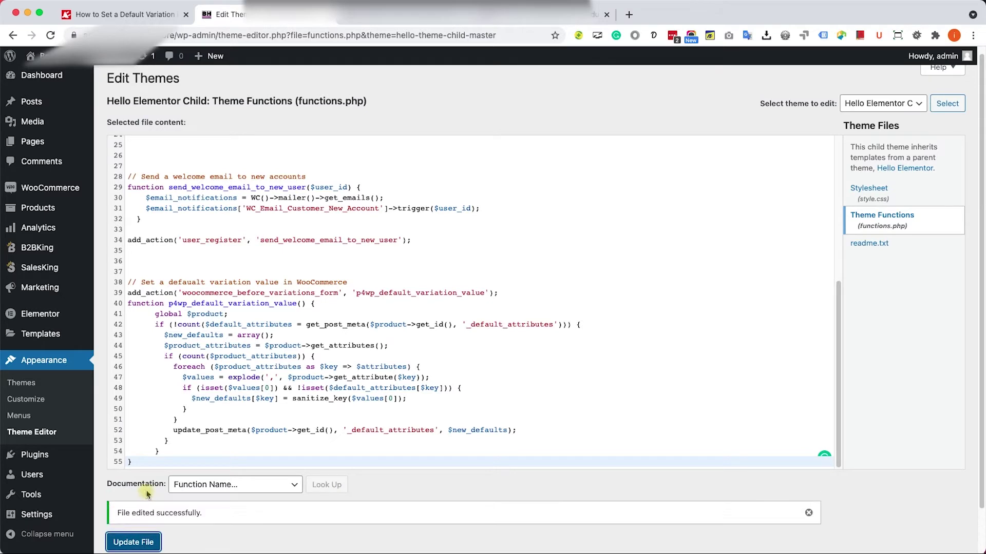
# Reload the T-Shirt product page and confirm Color shows Blue and Size shows S.
pyautogui.click(529, 14)
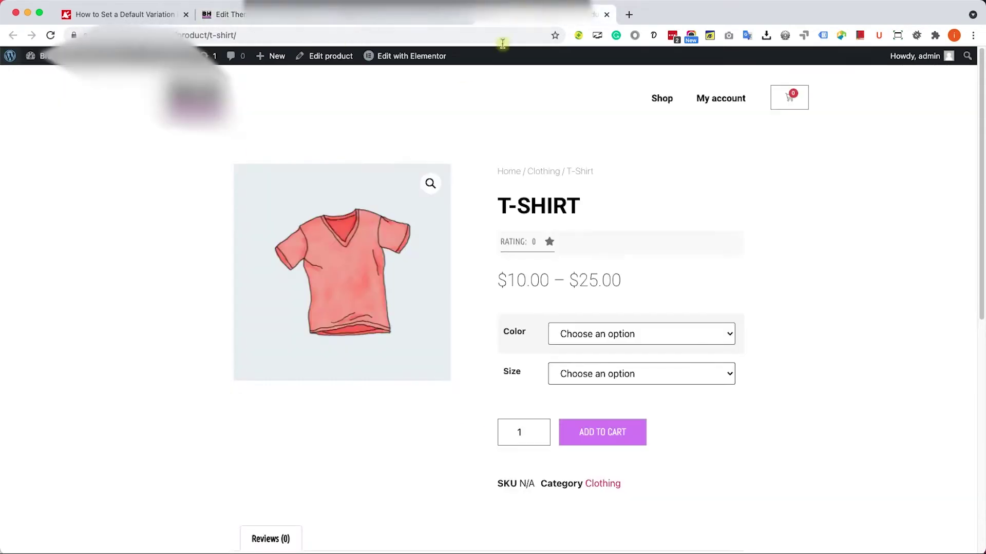
pyautogui.click(51, 36)
pyautogui.moveTo(46, 56)
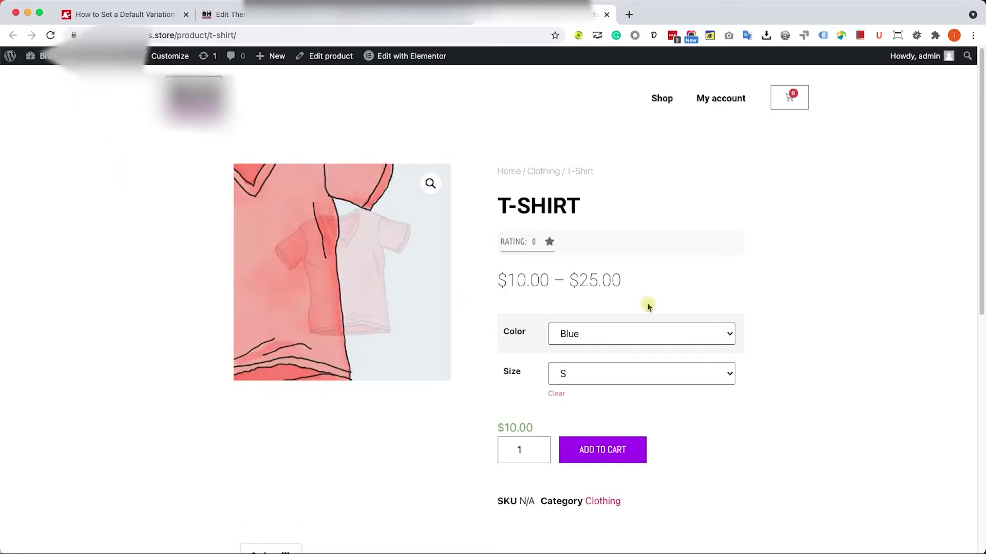
pyautogui.click(711, 335)
pyautogui.click(842, 356)
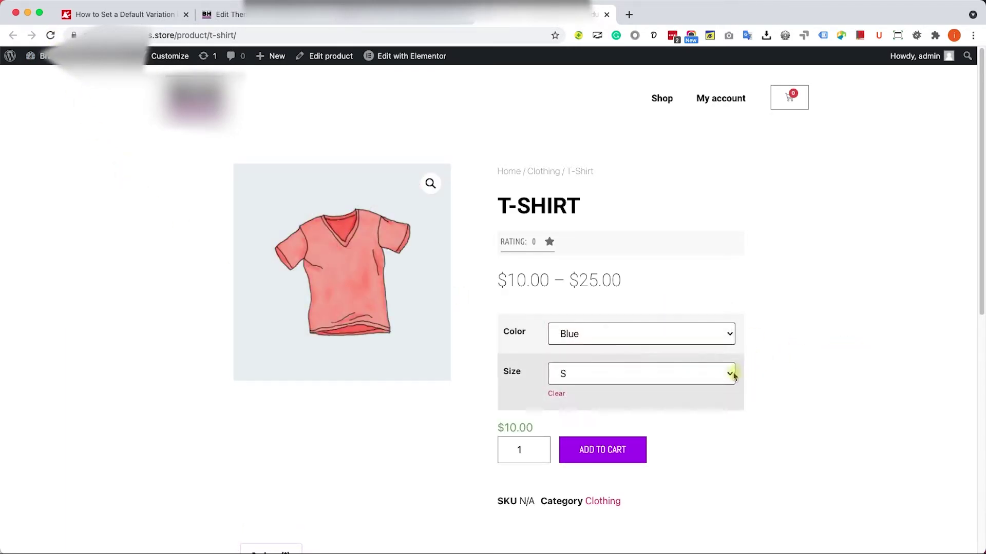
pyautogui.click(732, 374)
pyautogui.click(790, 378)
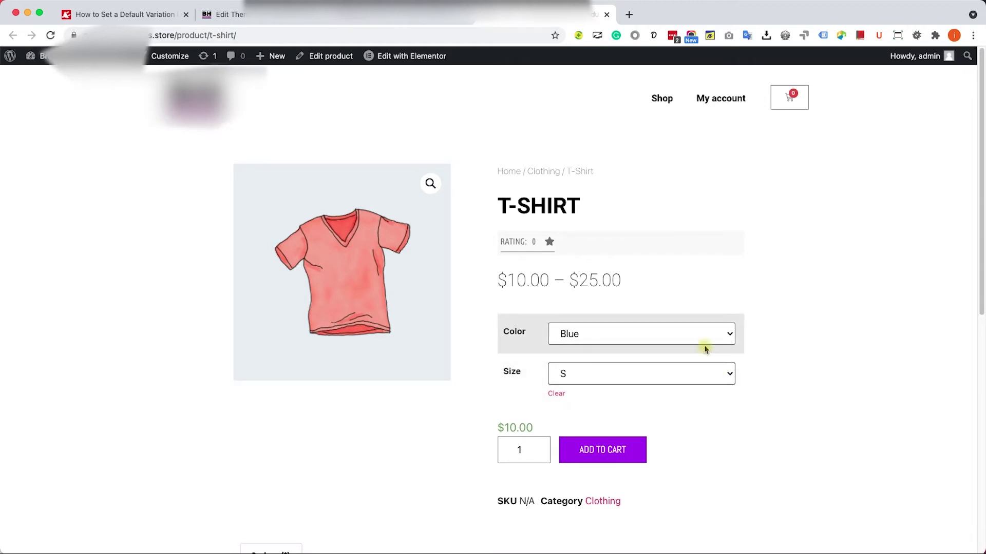
pyautogui.click(705, 334)
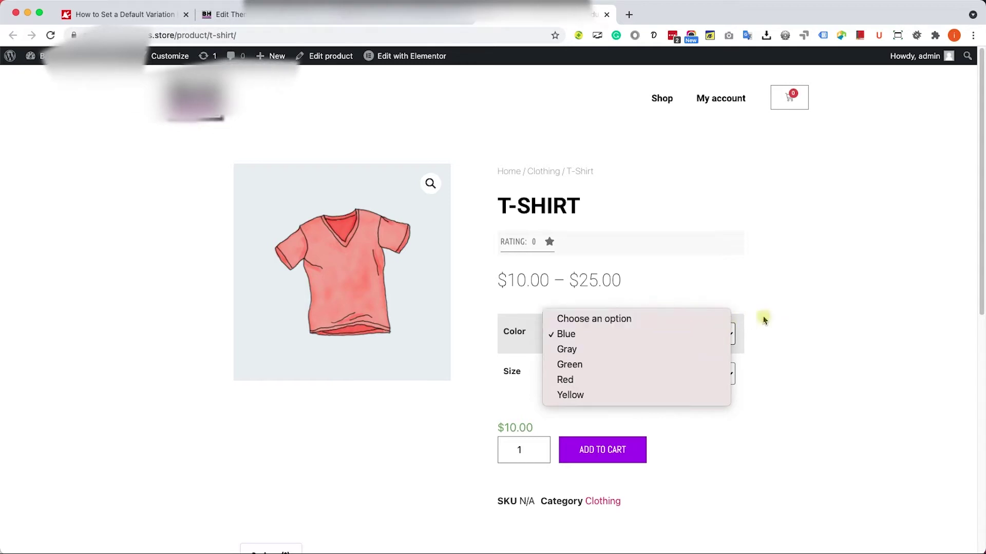
pyautogui.click(763, 317)
# Open the Customizer's Additional CSS section while previewing the T-shirt page.
pyautogui.click(167, 61)
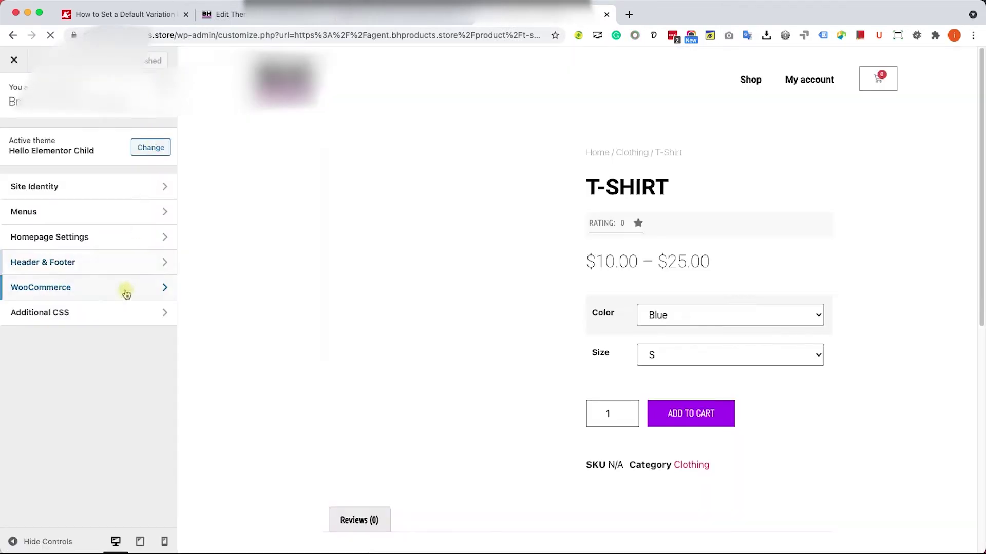
pyautogui.click(94, 318)
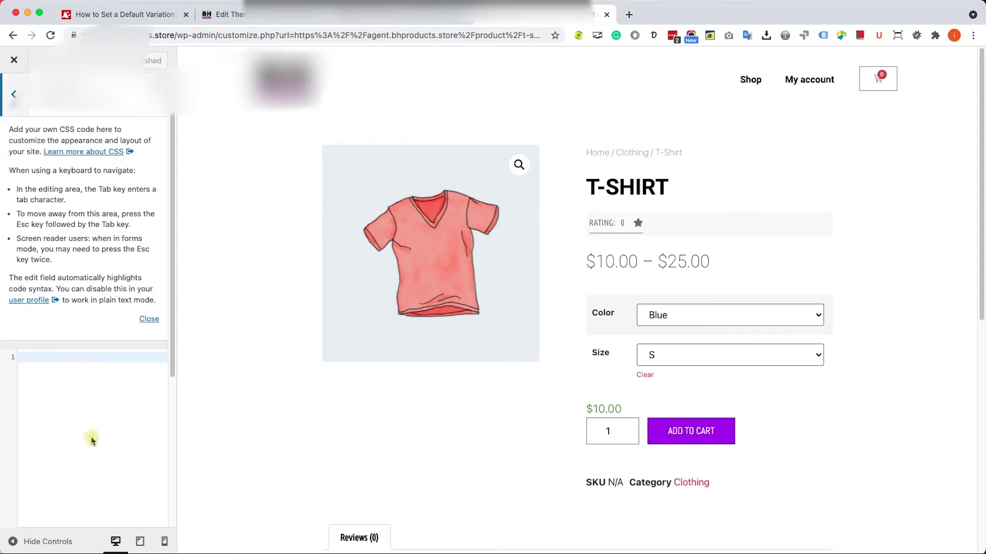
pyautogui.click(84, 13)
# Copy the article's CSS rule that hides the 'Choose an option' entry.
pyautogui.scroll(-5, 333, 406)
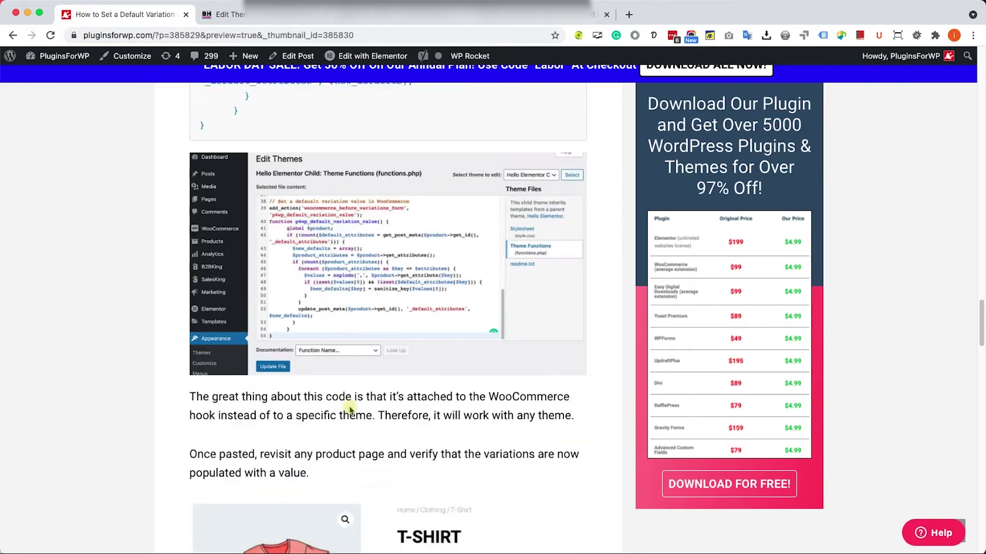
pyautogui.scroll(-5, 349, 408)
pyautogui.scroll(-8, 349, 409)
pyautogui.scroll(-3, 347, 345)
pyautogui.scroll(2, 223, 240)
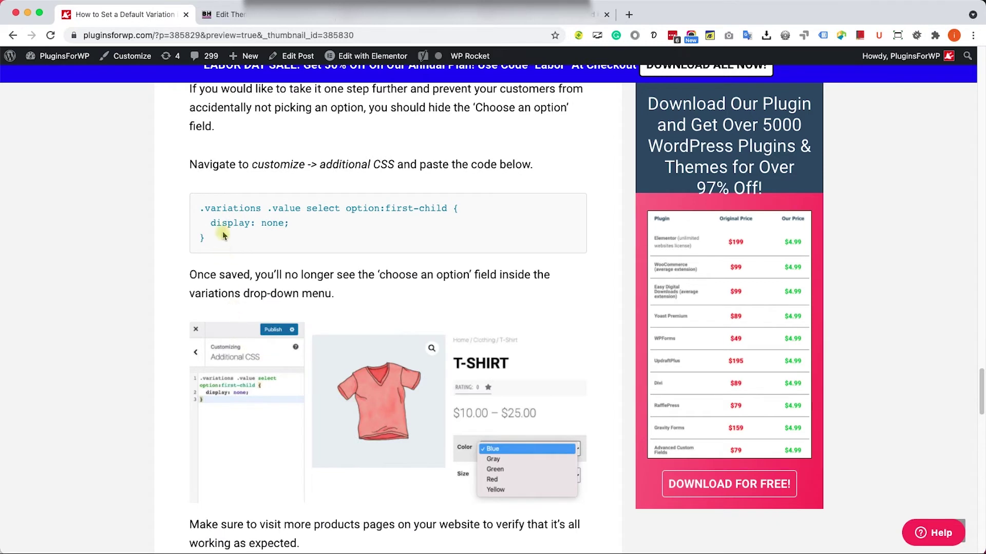
pyautogui.moveTo(216, 241); pyautogui.dragTo(200, 207)
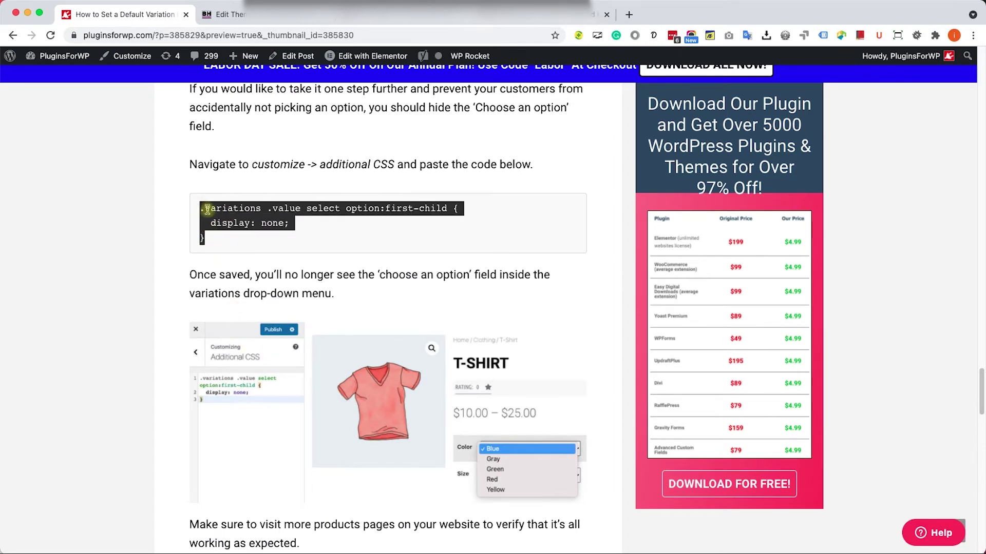
pyautogui.rightClick(207, 210)
pyautogui.click(220, 227)
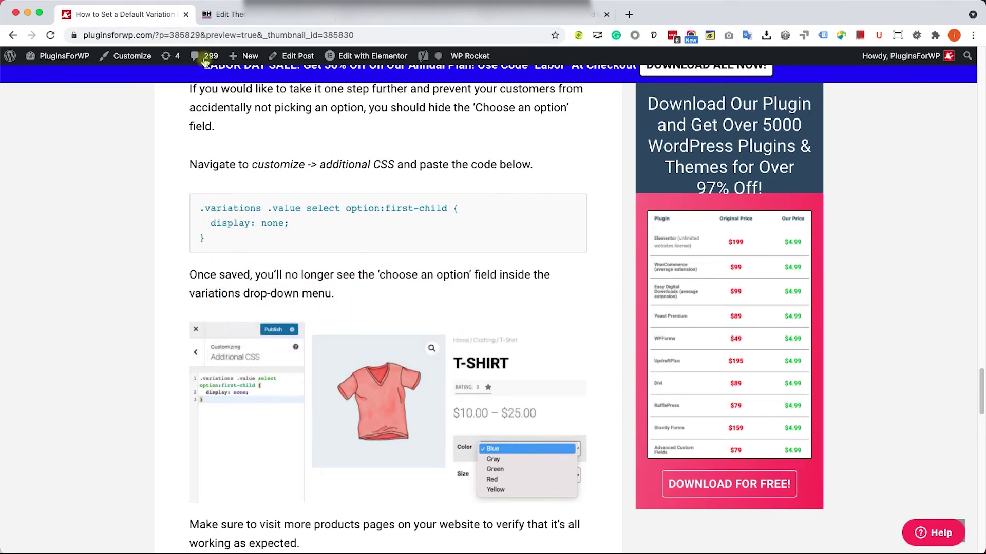
# Paste the hiding CSS into Additional CSS, check Color and Size in the preview, and publish.
pyautogui.click(228, 15)
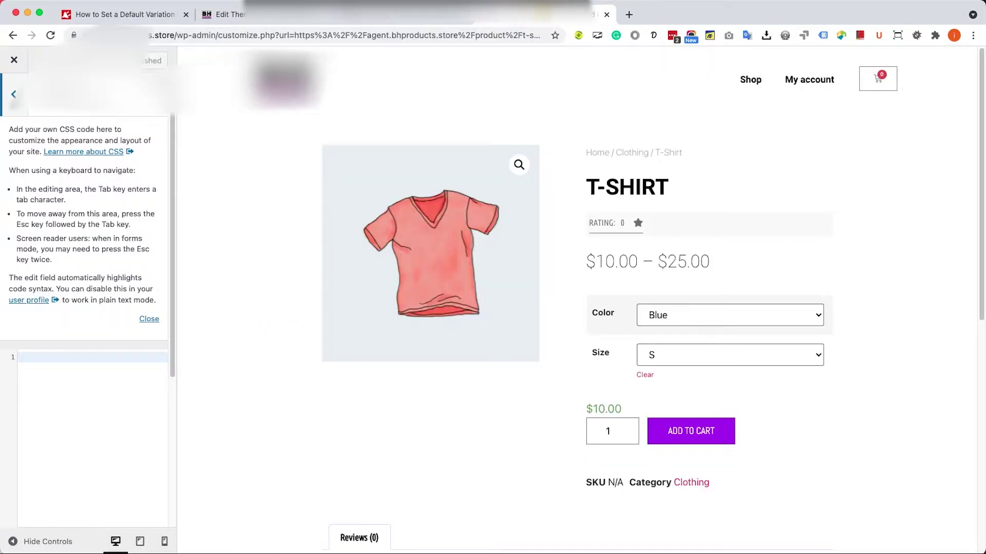
pyautogui.hotkey('ctrl', 'v')
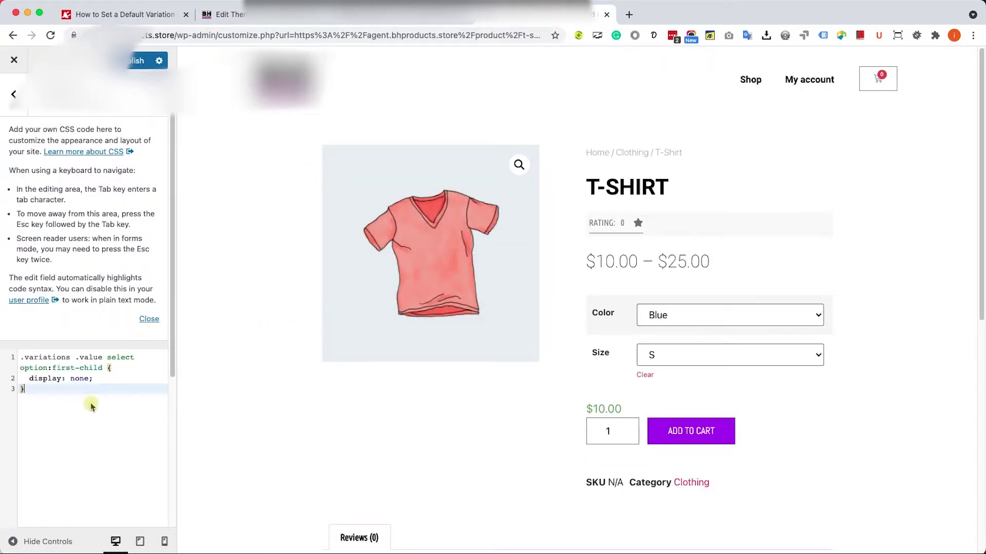
pyautogui.click(705, 317)
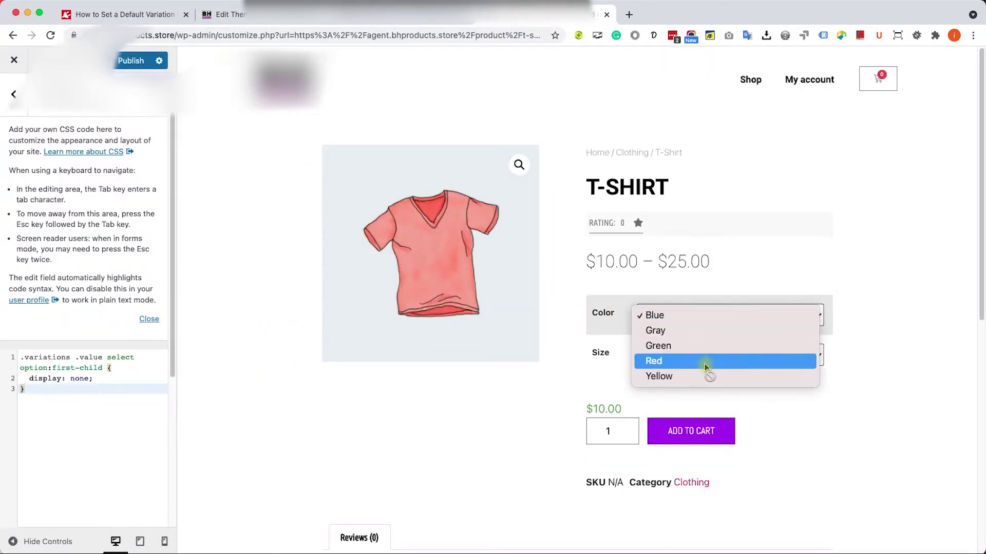
pyautogui.click(869, 374)
pyautogui.click(807, 358)
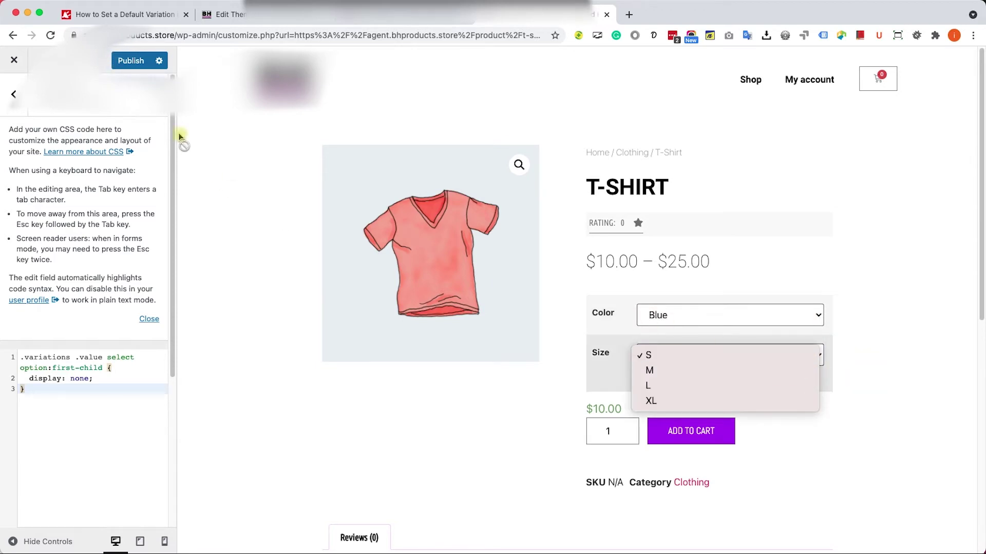
pyautogui.click(131, 60)
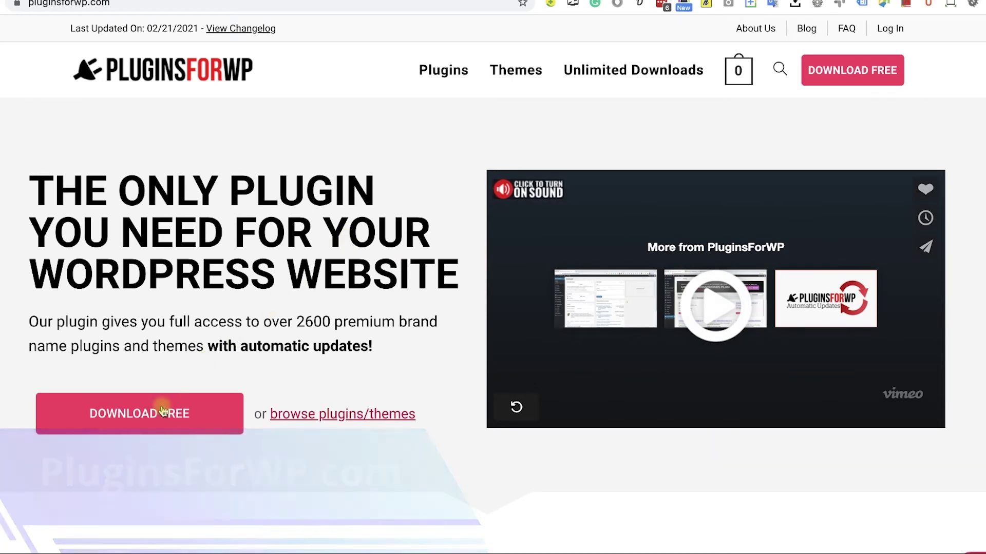
# Download the free PluginsForWP plugin manager from pluginsforwp.com.
pyautogui.click(157, 415)
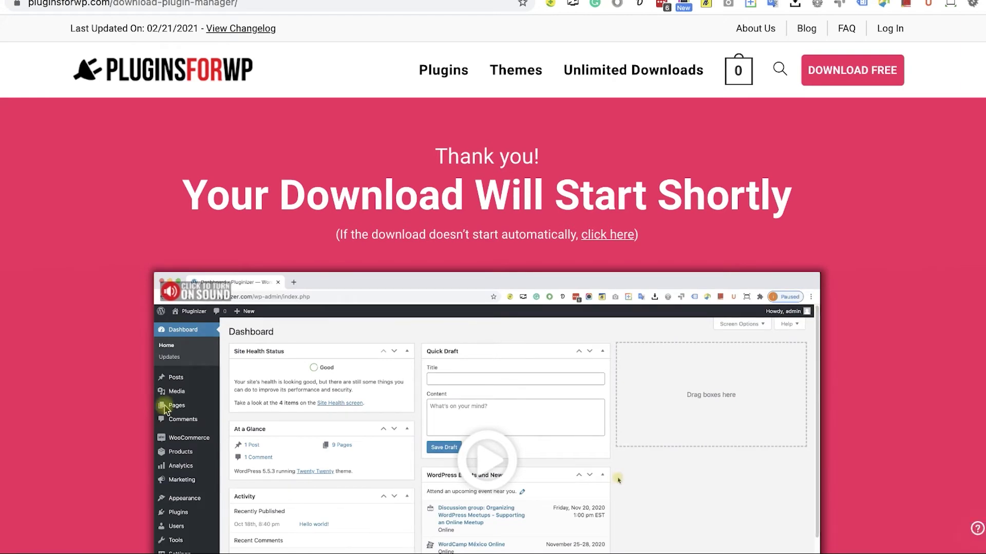
# Upload the plugin manager zip, then install and activate the PluginsForWP Plugin Manager.
pyautogui.hotkey('alt', 'Left')
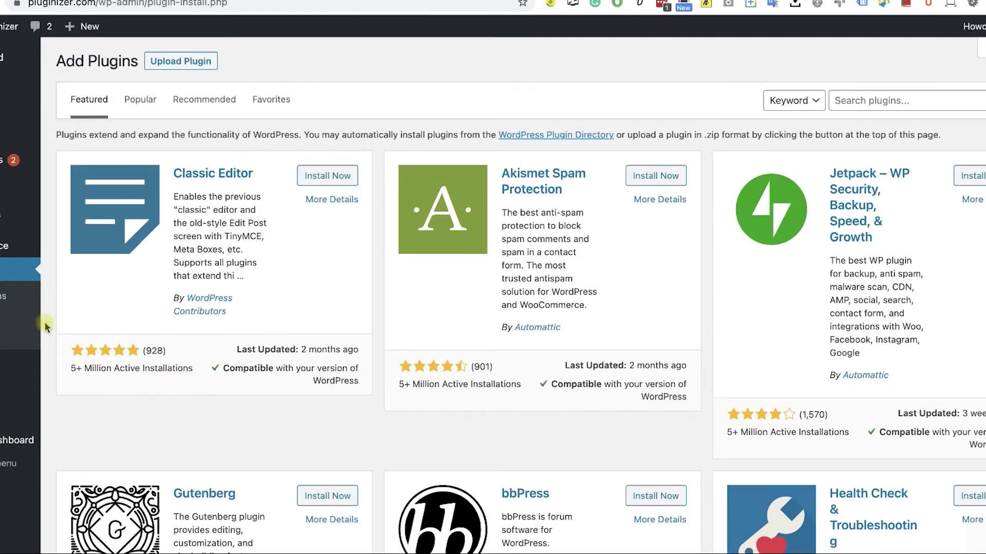
pyautogui.click(185, 62)
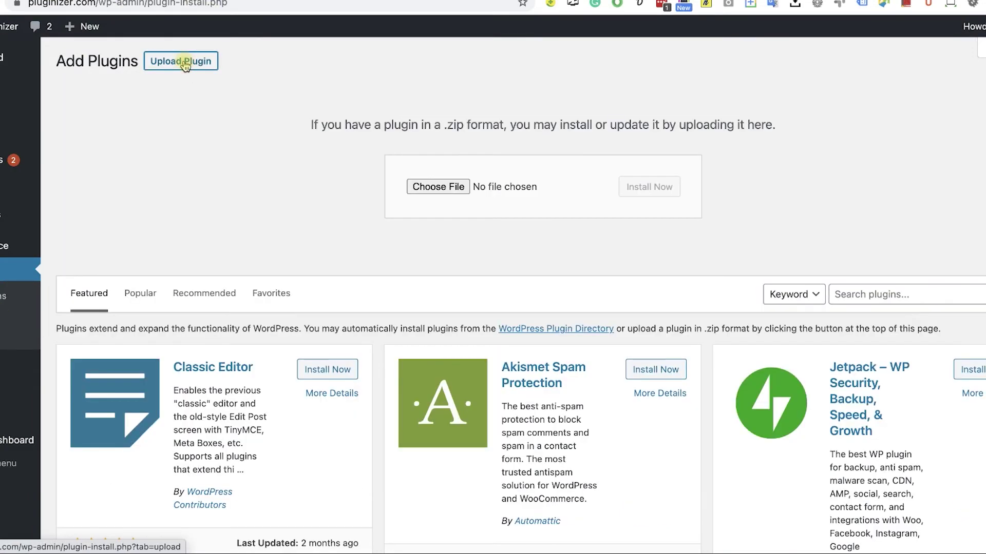
pyautogui.click(442, 189)
pyautogui.click(649, 186)
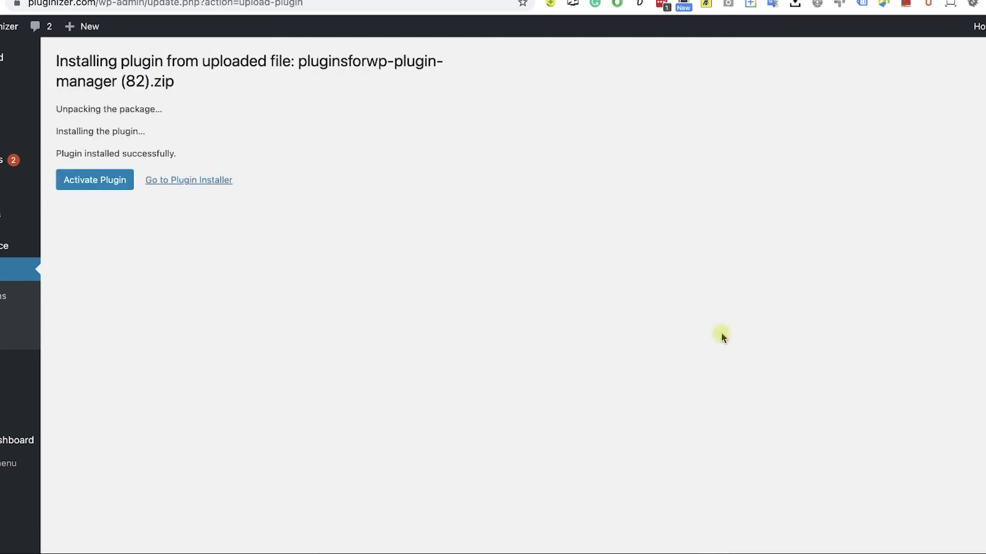
pyautogui.click(106, 179)
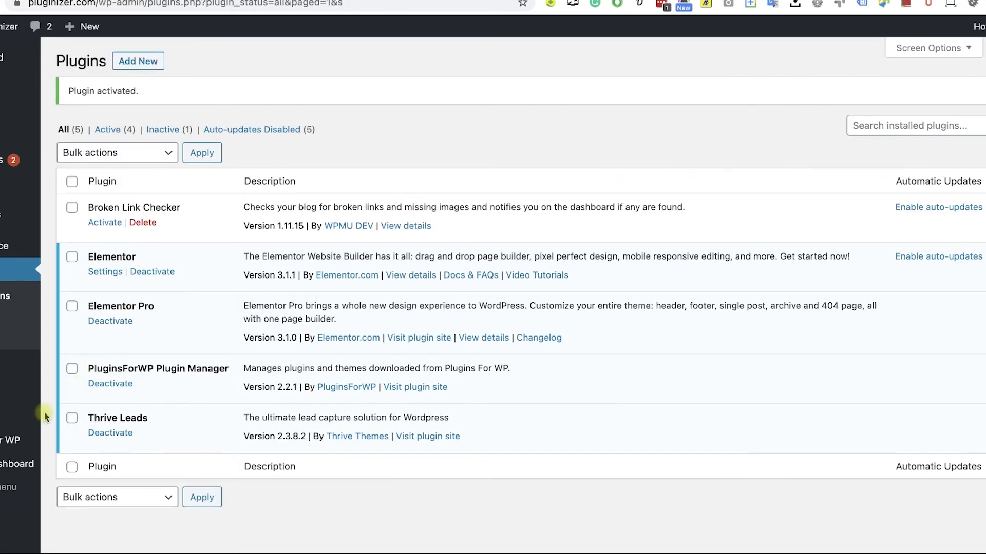
pyautogui.click(15, 440)
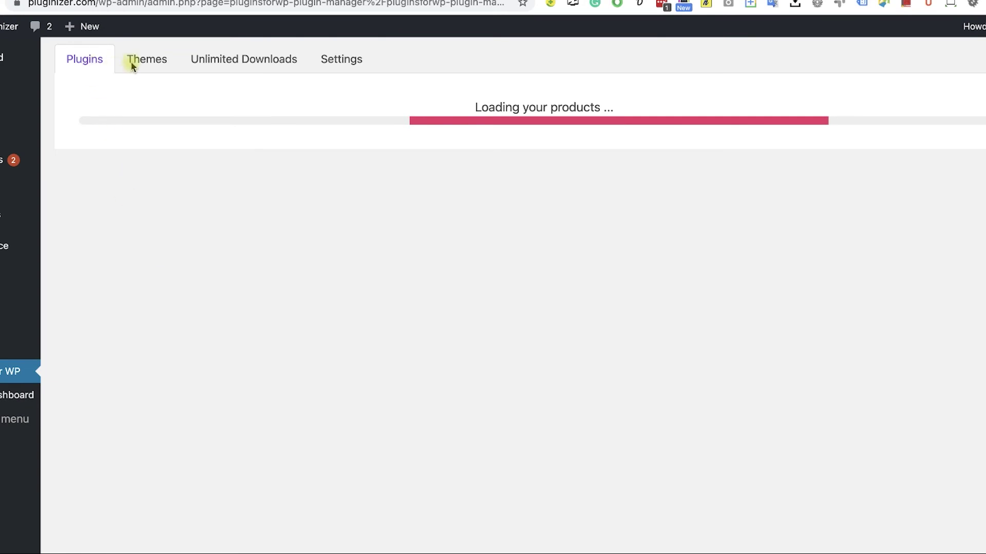
# Search the PluginsForWP plugin catalog for 'woocommerce'.
pyautogui.scroll(-2, 457, 139)
pyautogui.click(928, 104)
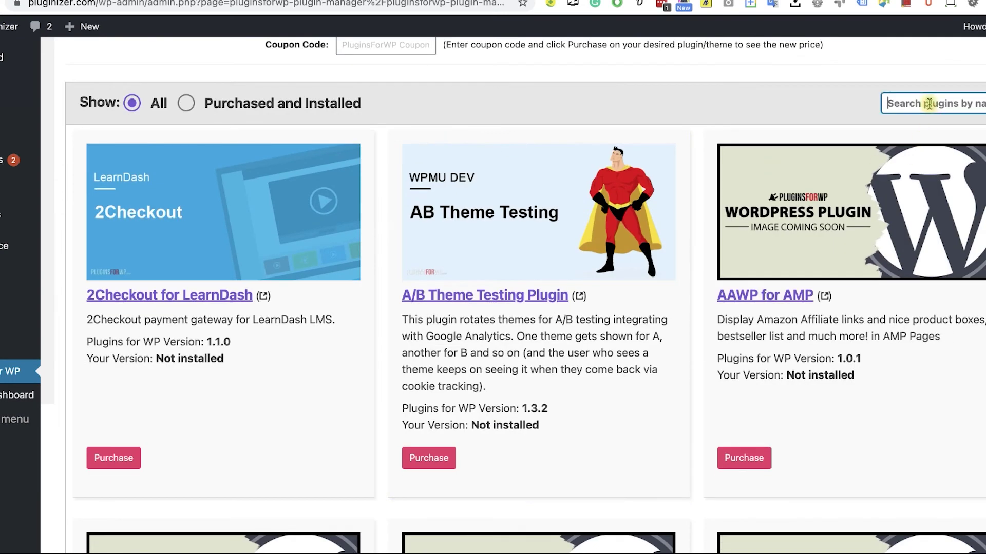
pyautogui.write('woocommerce')
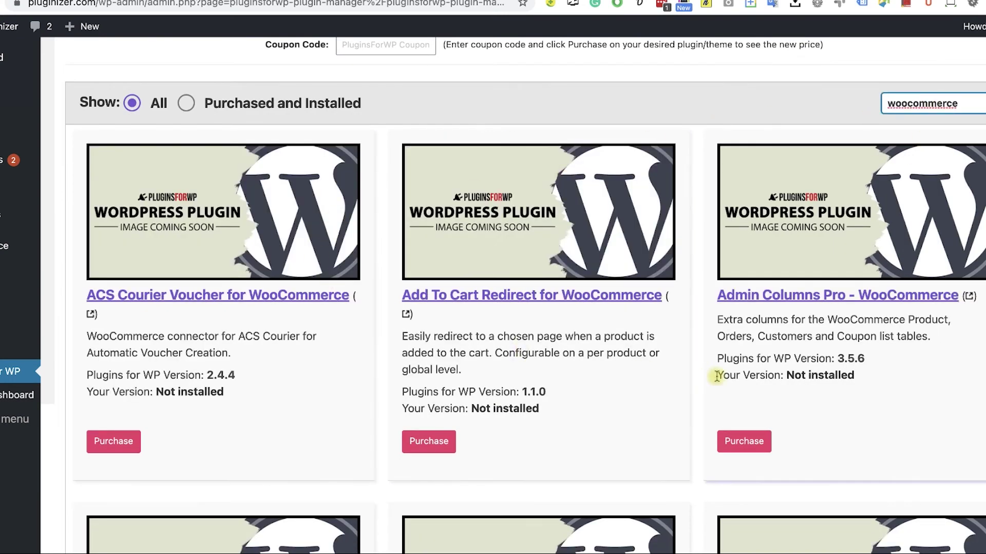
# Browse the WooCommerce plugin results and start purchasing one of them.
pyautogui.scroll(-2, 627, 381)
pyautogui.scroll(-3, 628, 381)
pyautogui.scroll(-2, 646, 379)
pyautogui.scroll(-5, 664, 383)
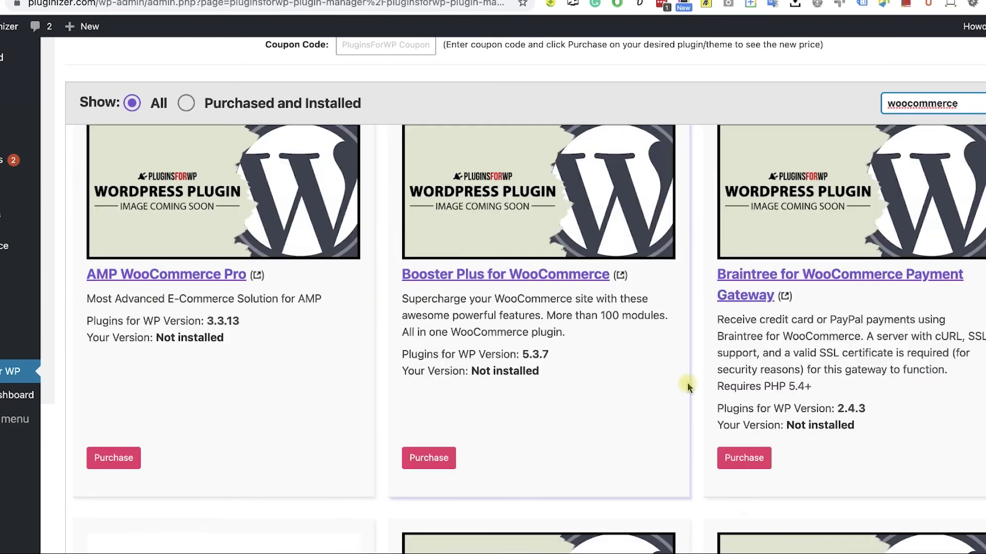
pyautogui.scroll(-5, 686, 381)
pyautogui.scroll(-10, 686, 383)
pyautogui.scroll(-10, 664, 387)
pyautogui.scroll(-2, 665, 387)
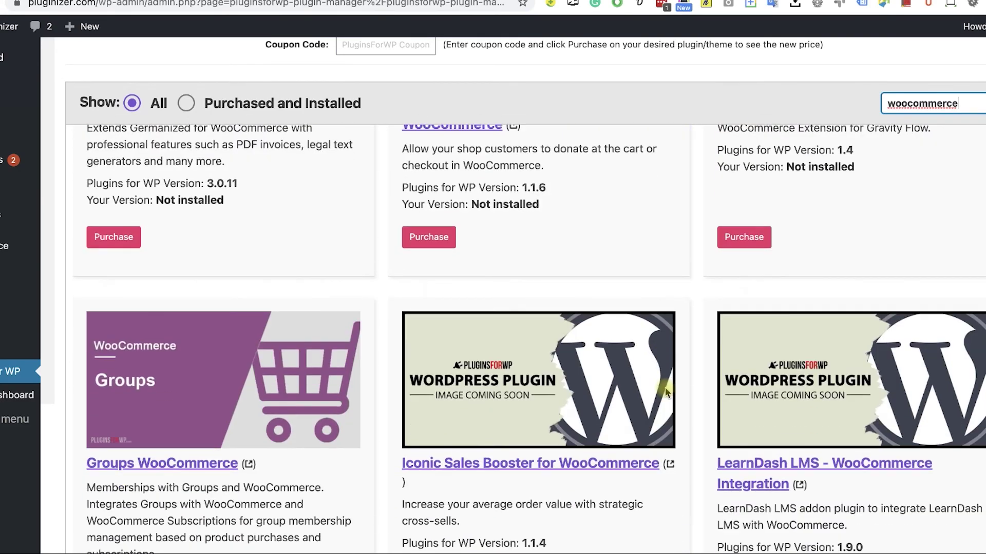
pyautogui.scroll(-3, 664, 387)
pyautogui.scroll(-10, 664, 387)
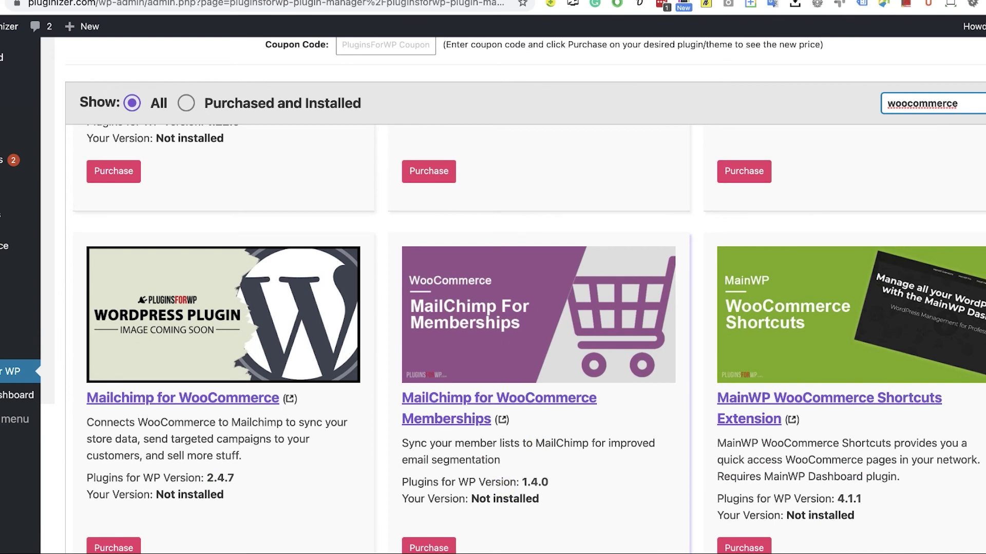
pyautogui.click(430, 548)
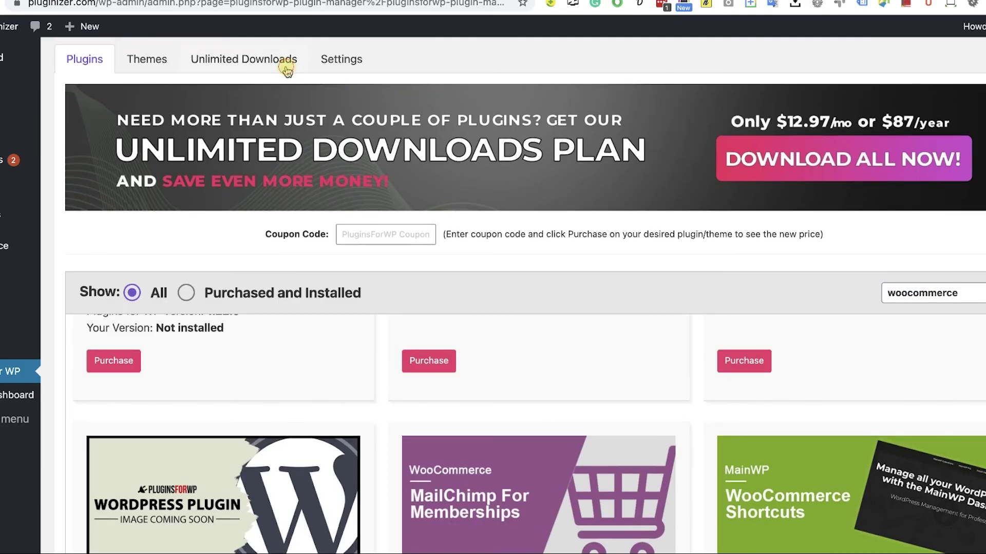
# Browse the PluginsForWP Unlimited Downloads plans: $12.97 monthly or $87 yearly.
pyautogui.click(285, 66)
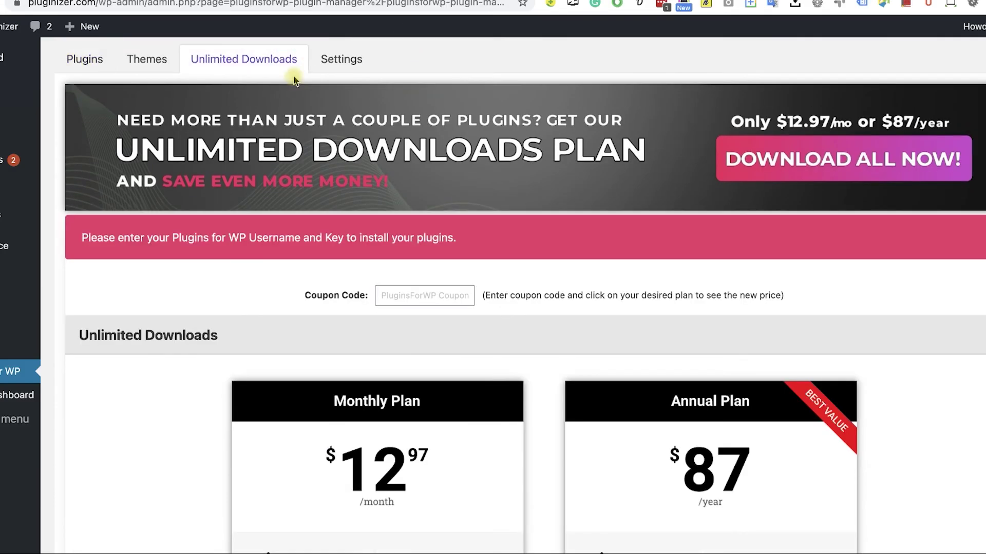
pyautogui.scroll(-5, 410, 277)
pyautogui.scroll(-1, 564, 285)
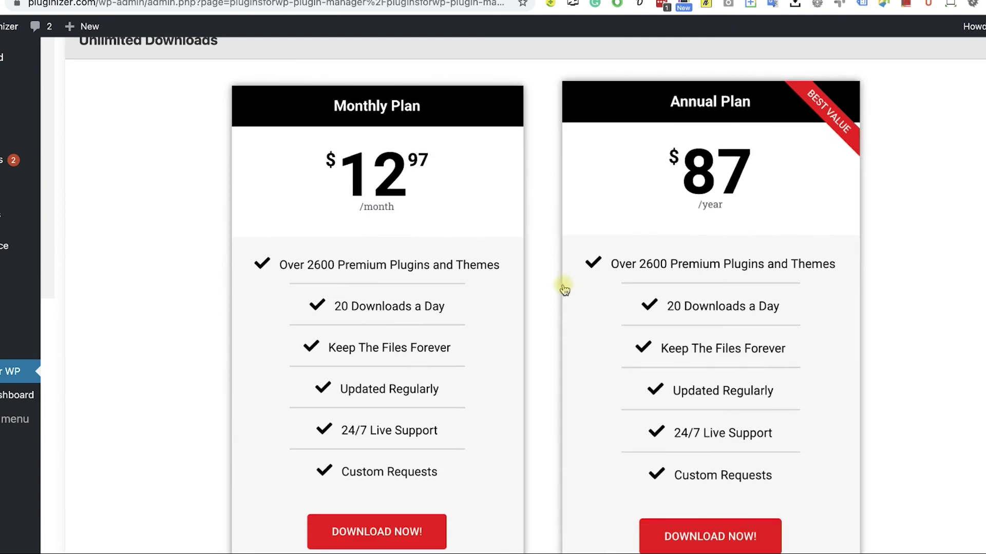